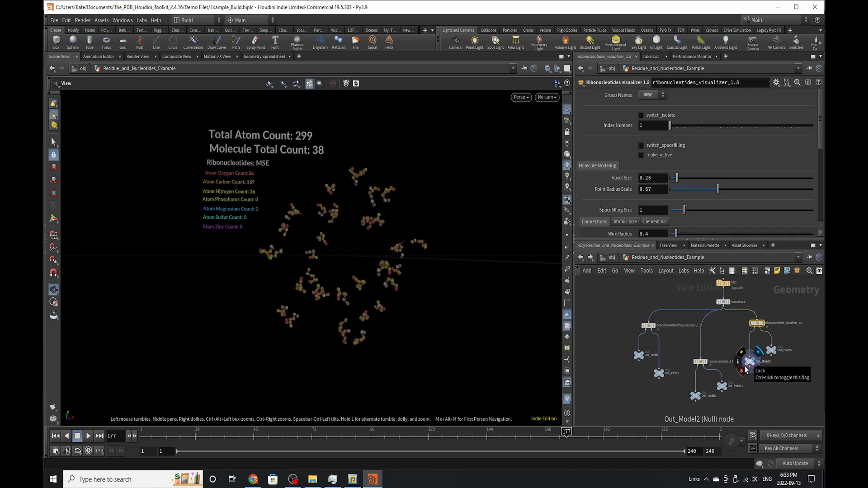
Step: Display the Out_Model output of the deoxyribonucleotides visualizer in the viewport and select that node
left_click(745, 369)
scroll(715, 303, "down", 3)
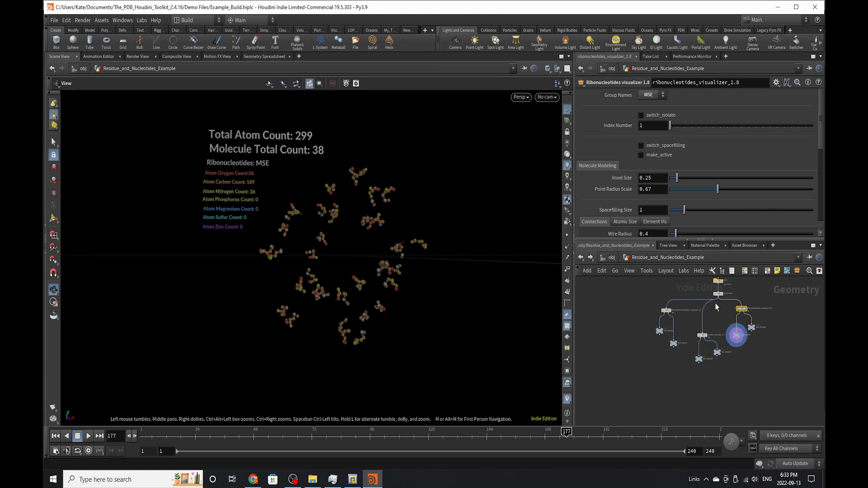
scroll(715, 303, "up", 5)
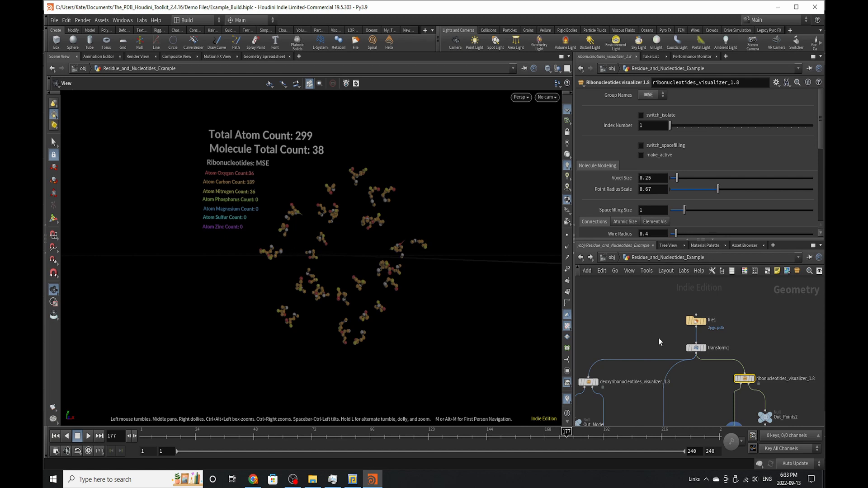
key("h")
scroll(642, 352, "up", 3)
scroll(678, 343, "down", 3)
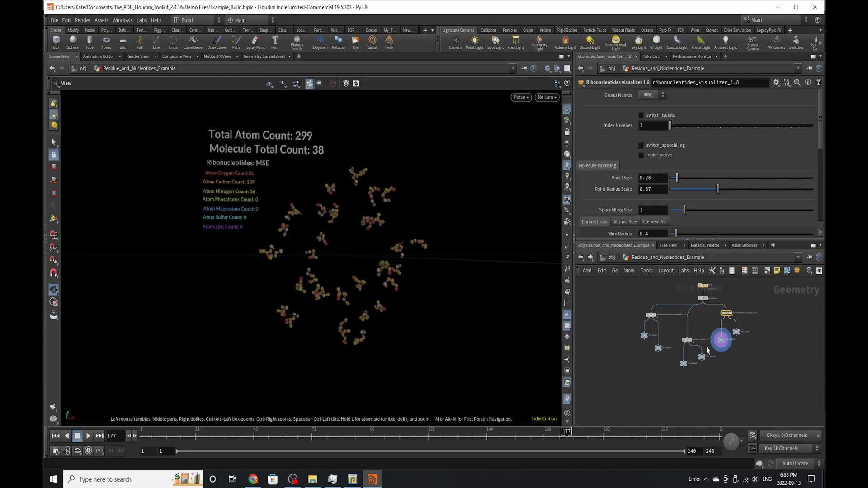
scroll(623, 335, "up", 4)
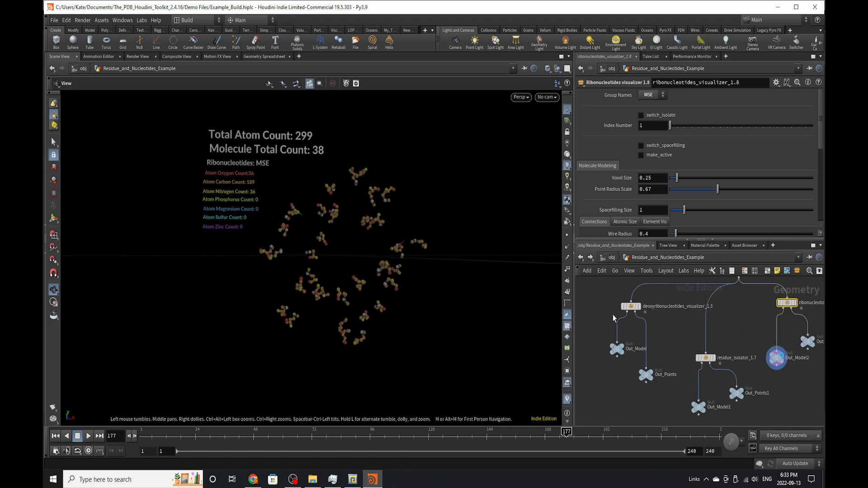
left_click(629, 334)
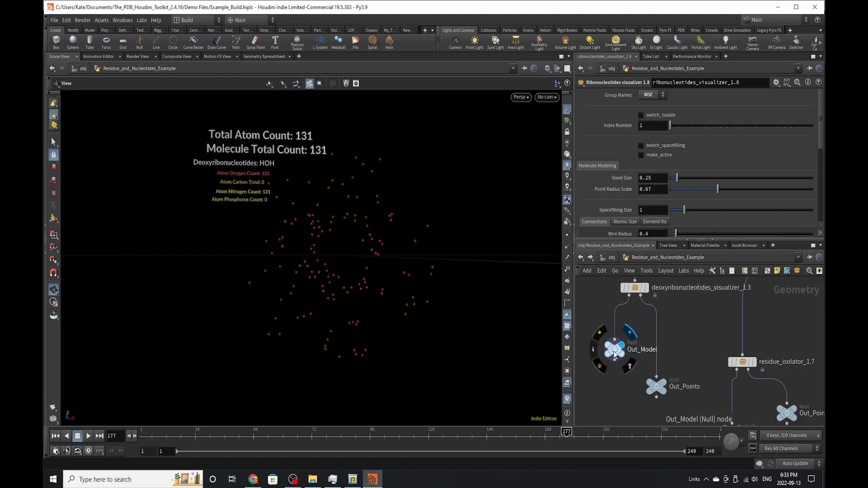
left_click(615, 355)
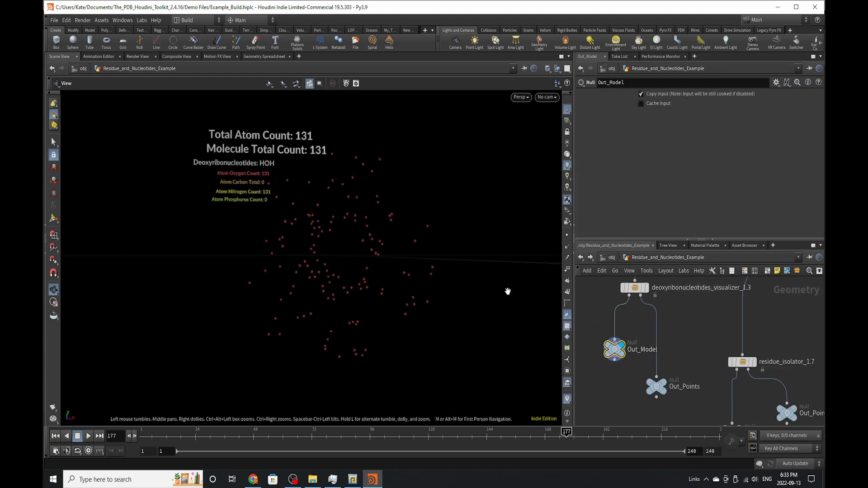
Step: View the Out_Points output of the deoxyribonucleotides visualizer and return the display to Out_Model
left_click(656, 386)
left_click(671, 372)
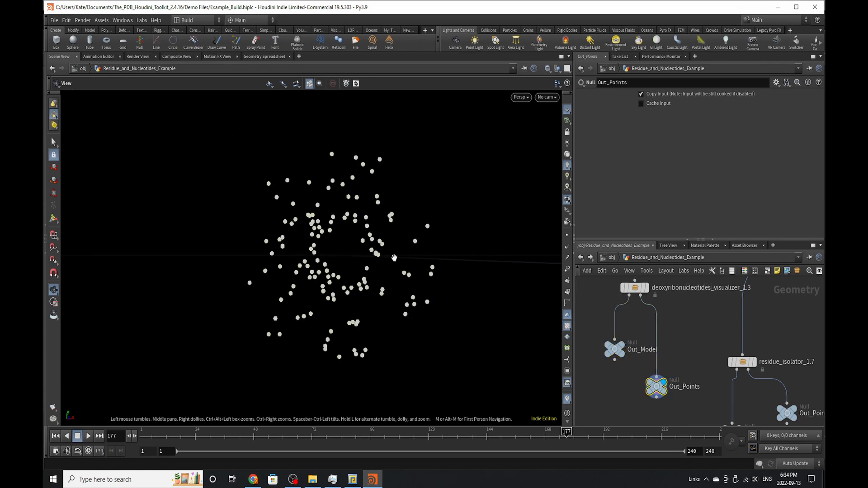
scroll(666, 396, "down", 2)
scroll(664, 394, "down", 2)
scroll(660, 388, "up", 2)
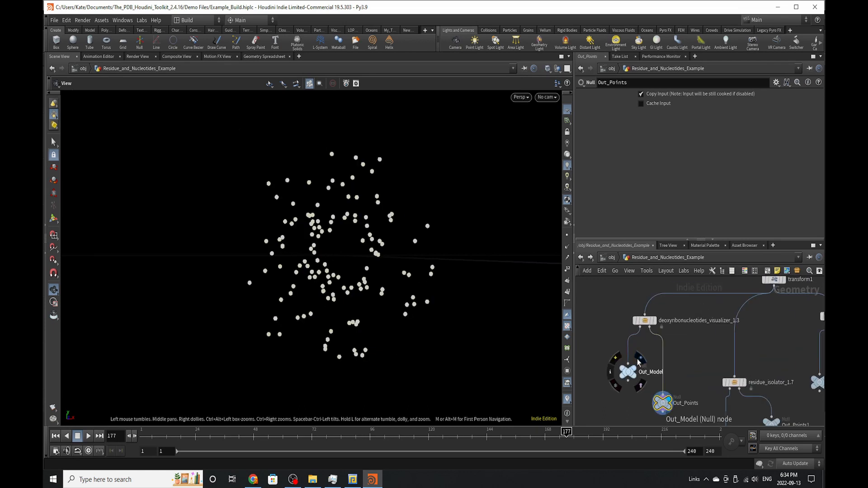
left_click(635, 373)
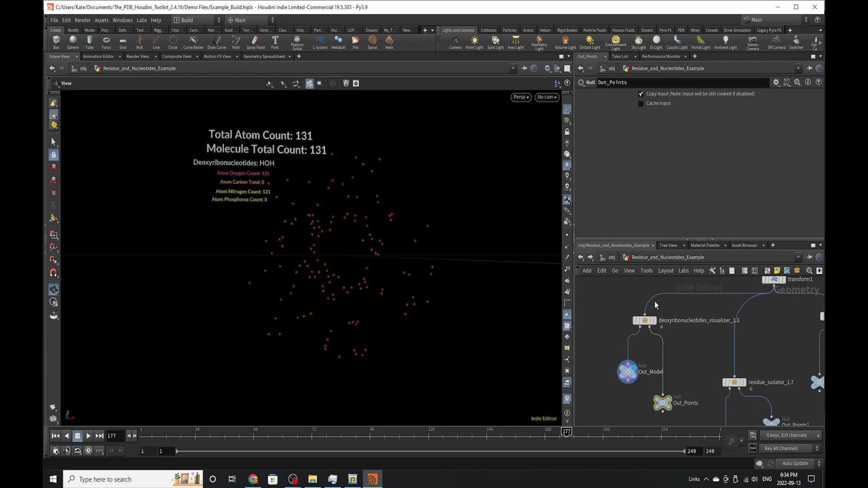
Step: Select the deoxyribonucleotides_visualizer_1.3 node to show its parameters
left_click(640, 322)
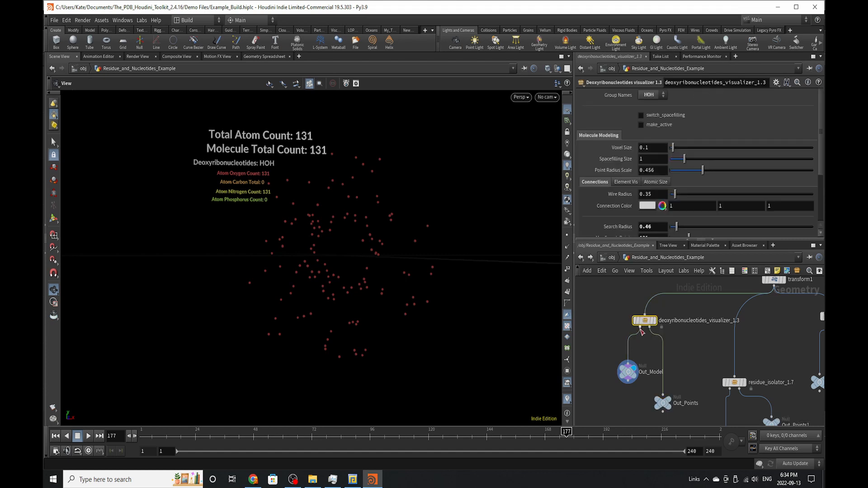
scroll(640, 326, "down", 3)
scroll(695, 321, "up", 2)
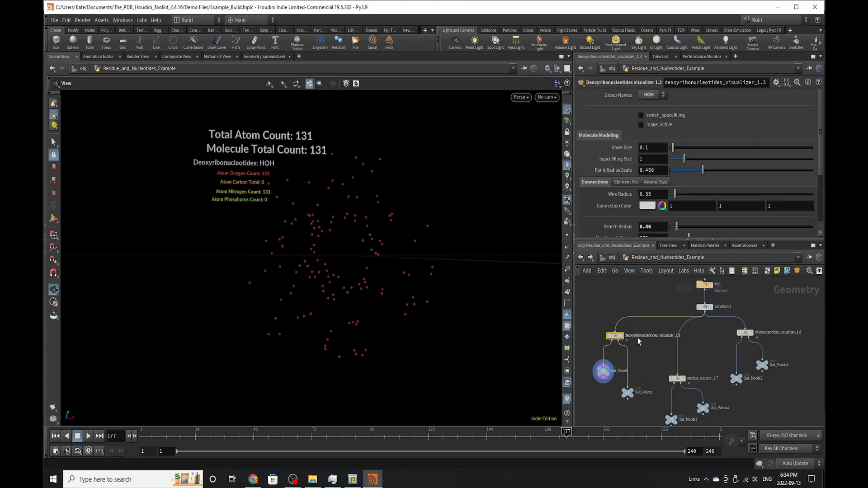
scroll(780, 334, "down", 3)
scroll(681, 332, "up", 4)
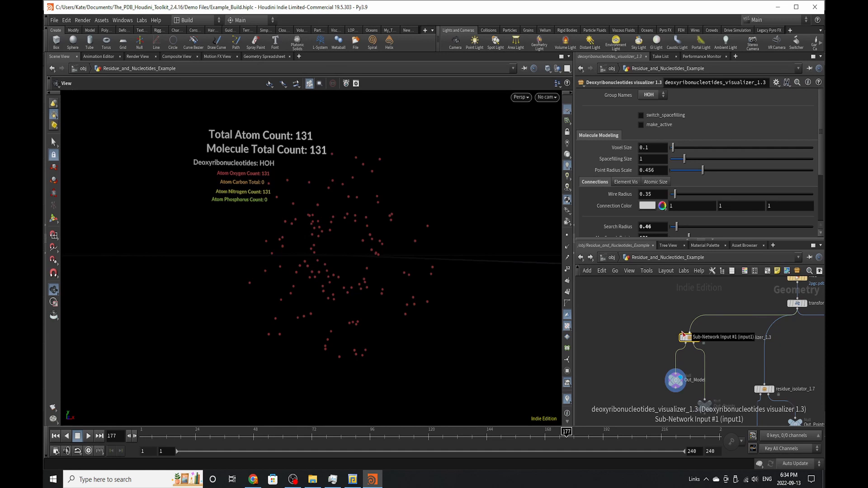
Step: Review the visualizer's Group Names choices and its switch_spacefilling and make_active options, keeping the HOH group
left_click(648, 95)
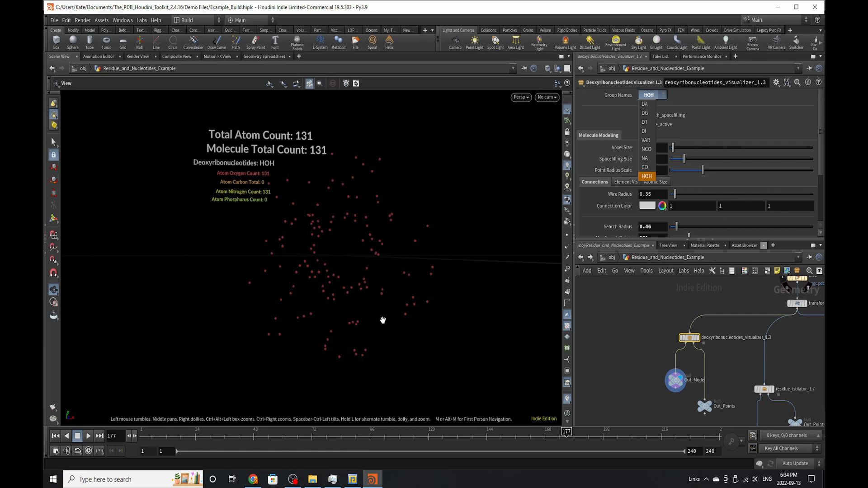
key("Escape")
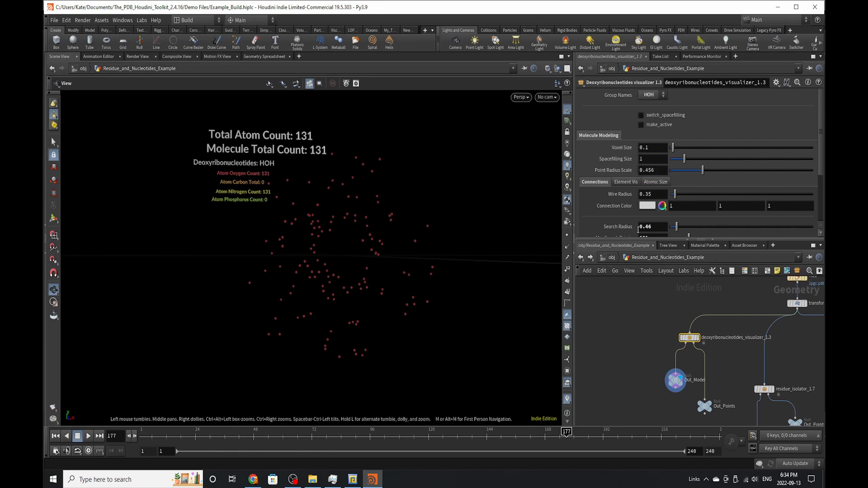
left_click(659, 126)
left_click(683, 118)
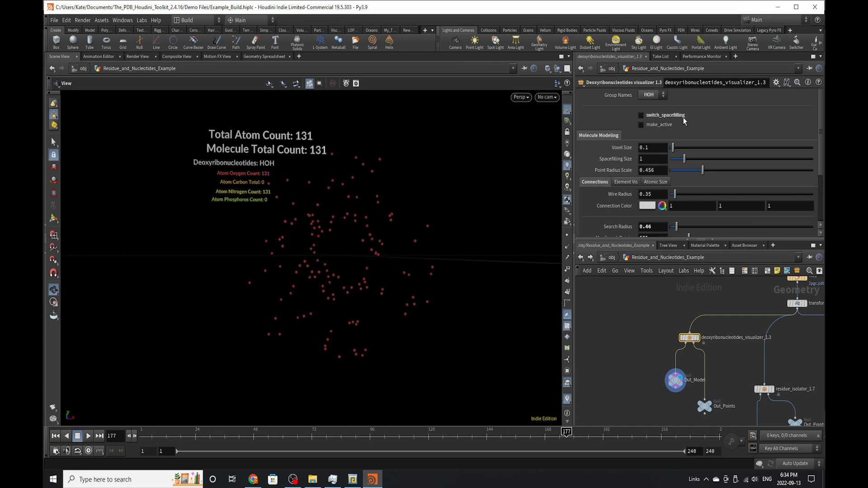
scroll(351, 234, "up", 5)
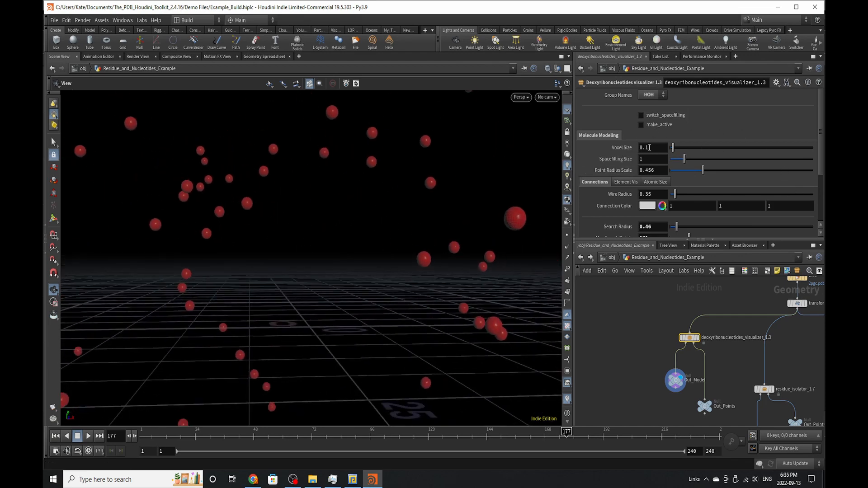
Step: Turn off the Total_Count Molecule, Atom_count, switch_AminoAcid_Name and Total_Count_atoms labels
scroll(632, 202, "down", 3)
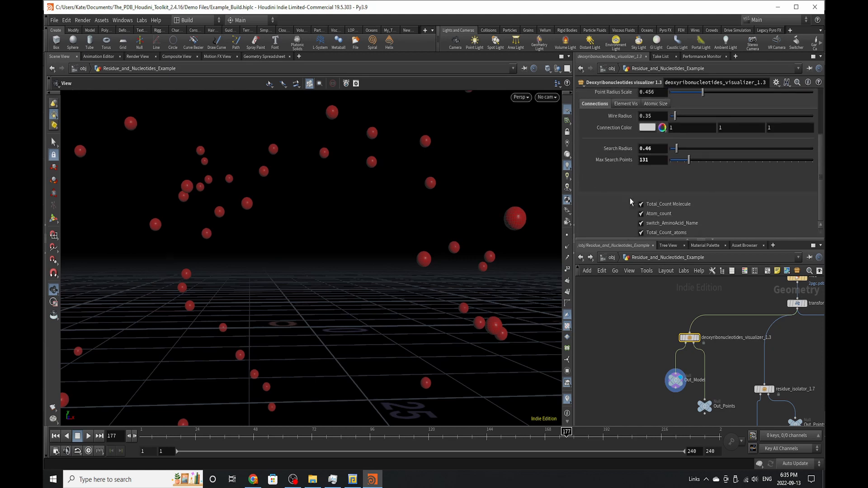
scroll(259, 294, "down", 5)
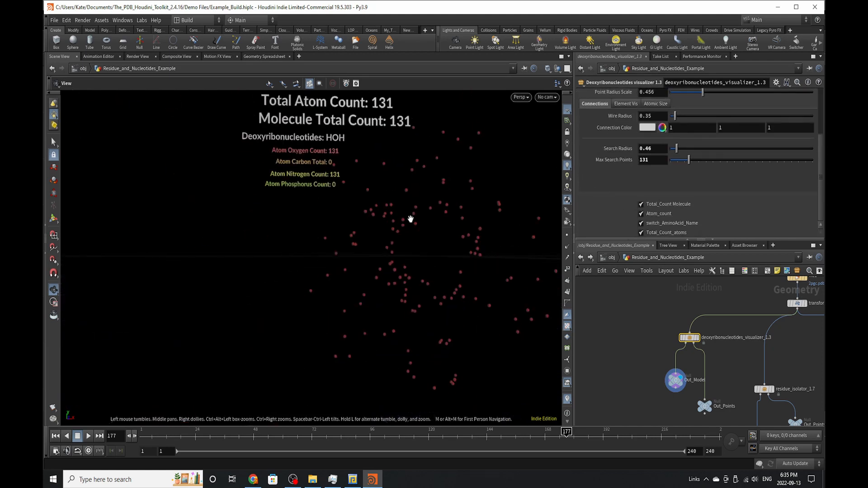
left_click(666, 206)
left_click(663, 216)
left_click(653, 224)
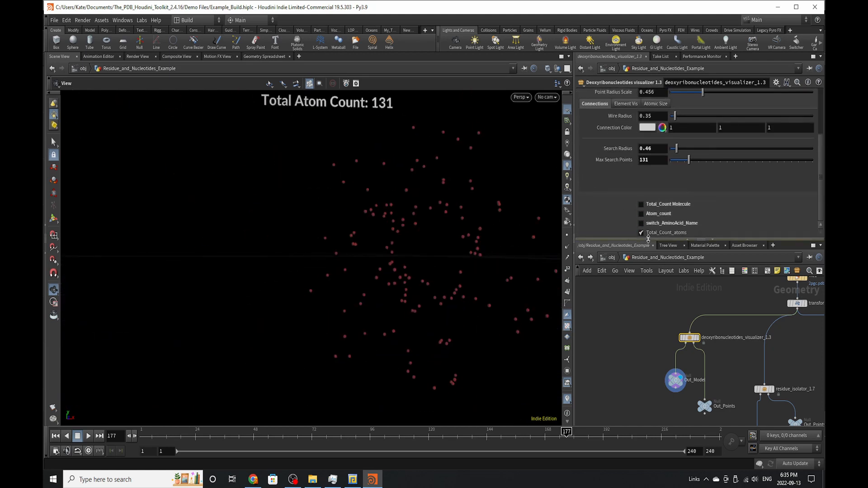
left_click(641, 233)
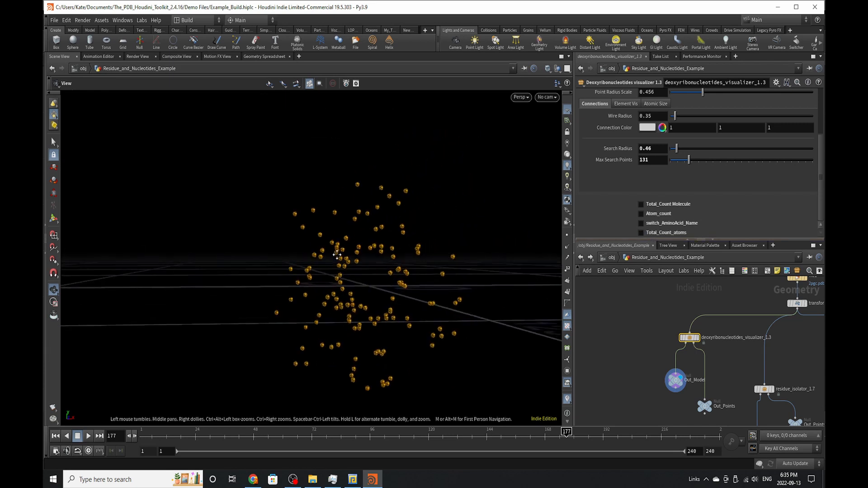
Step: Toggle the Total_Count_atoms label, leaving it off, and turn the Atom_count label back on
left_click(660, 234)
left_click(660, 233)
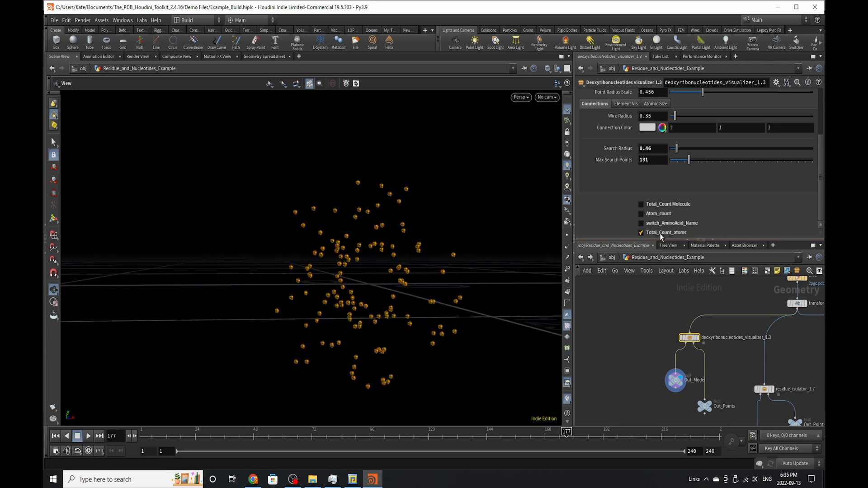
left_click(661, 232)
left_click(659, 213)
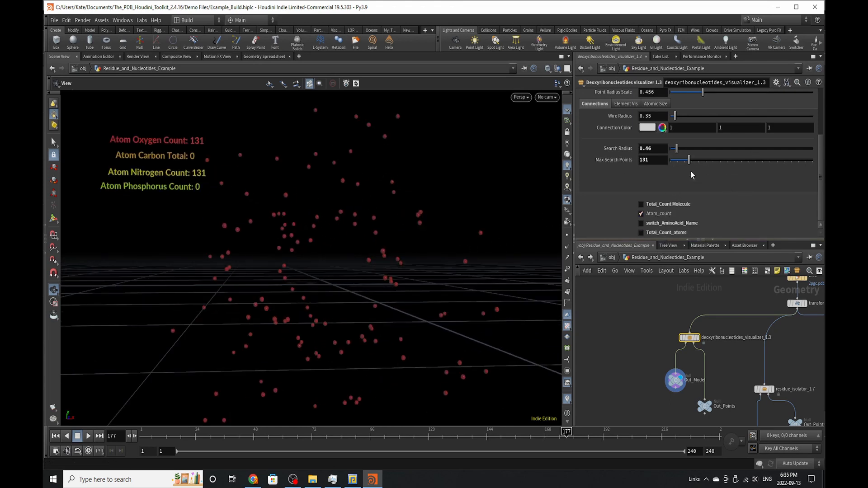
Step: Try a Search Radius of 2.77 for the connections, inspect the molecules in the viewport, and undo the change
scroll(687, 168, "up", 3)
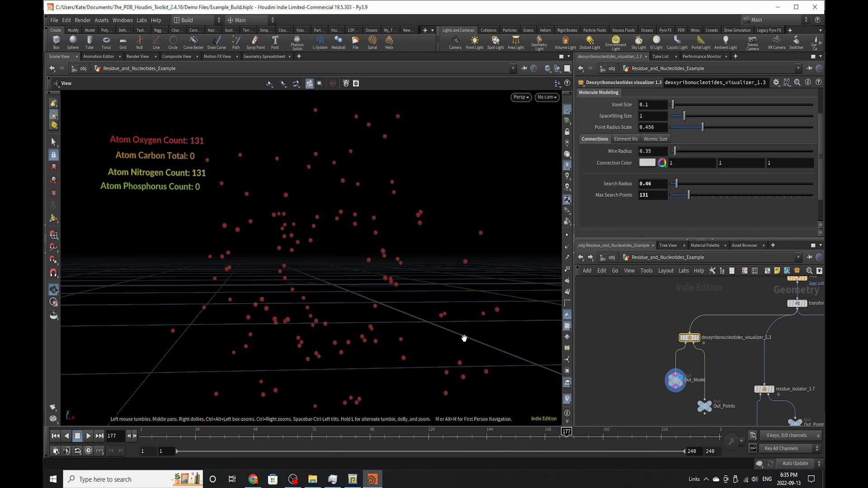
right_click_drag(379, 279, 264, 311)
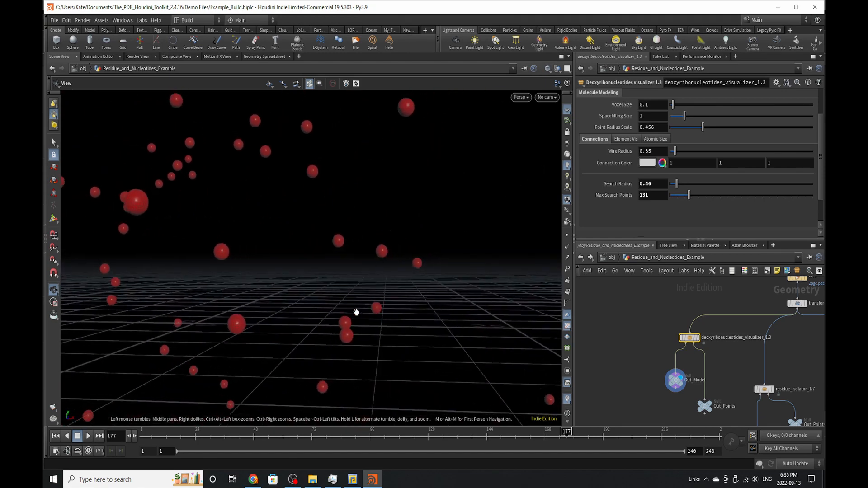
left_click_drag(676, 183, 709, 185)
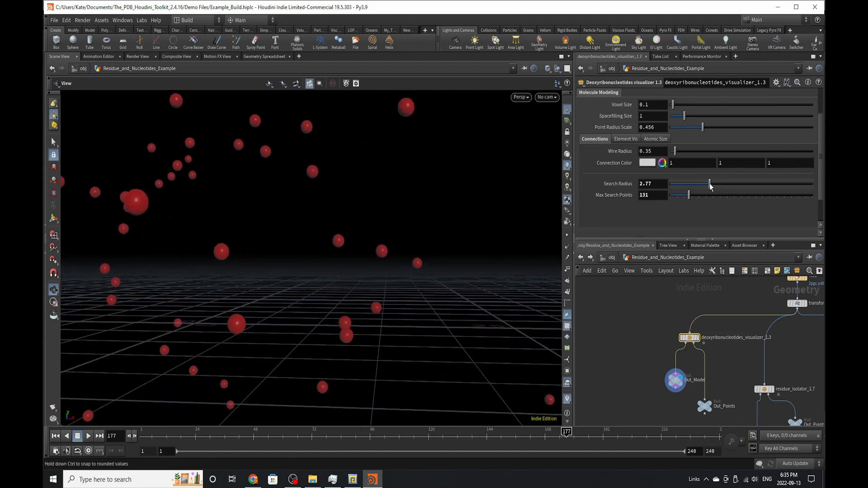
right_click_drag(535, 213, 310, 271)
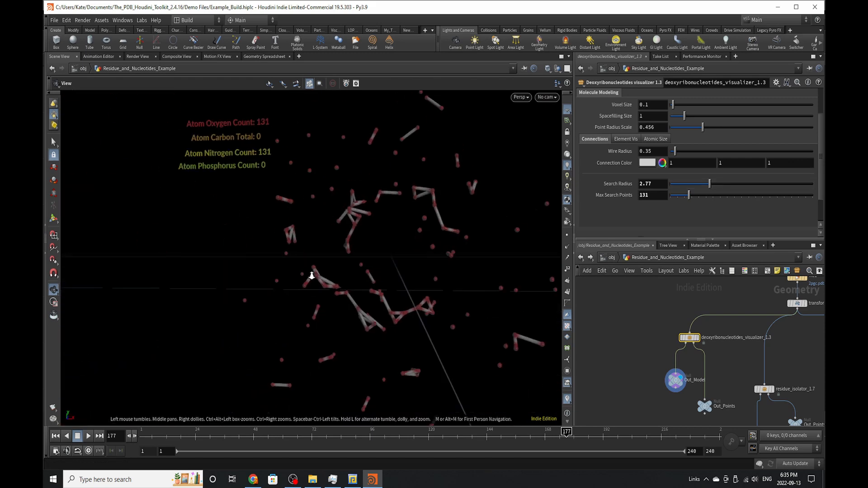
middle_click_drag(394, 254, 335, 242)
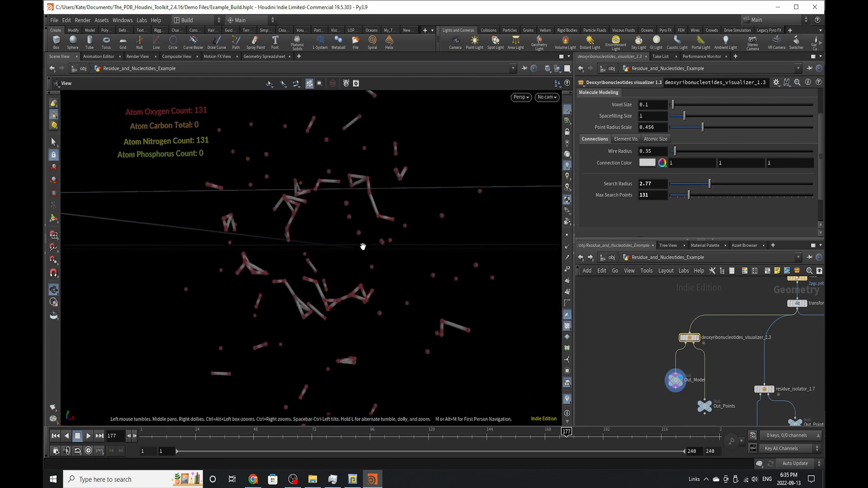
key("ctrl+z")
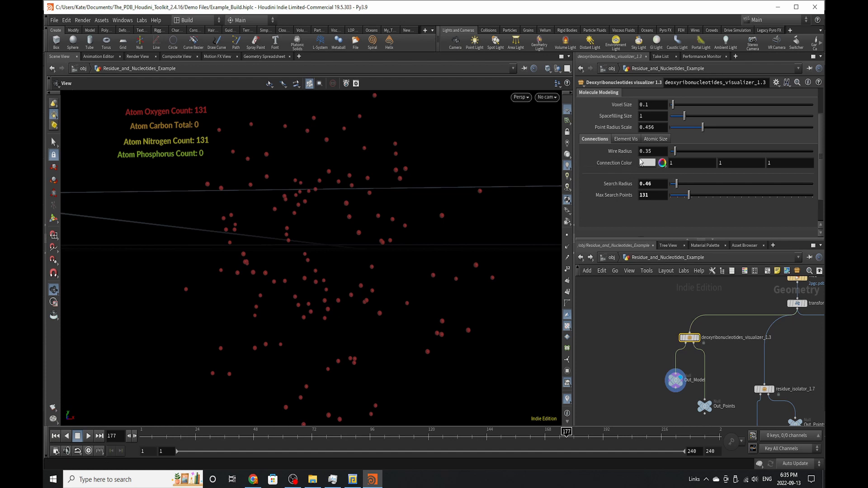
Step: Review the visualizer's element color settings and the per-element atomic size parameters
left_click(632, 140)
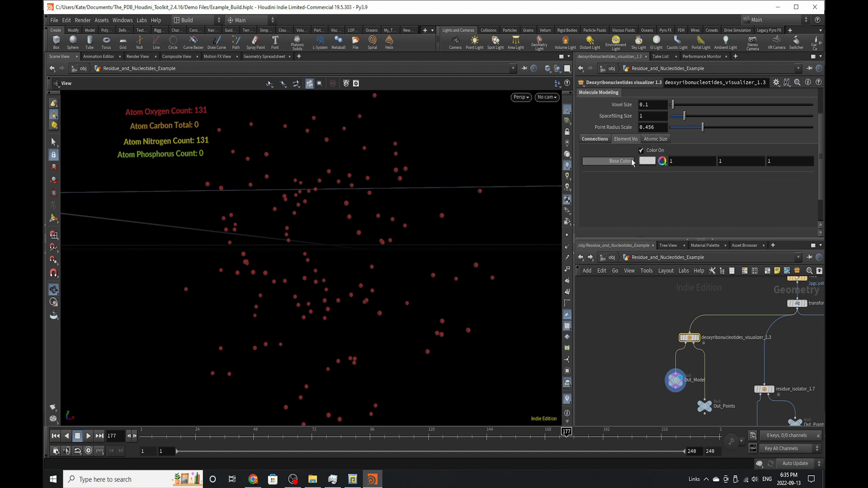
left_click(655, 153)
left_click(658, 139)
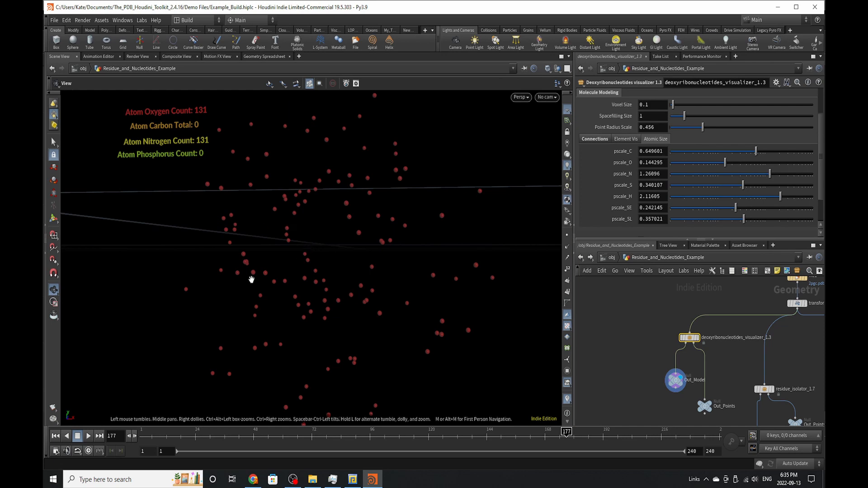
left_click_drag(252, 277, 319, 252)
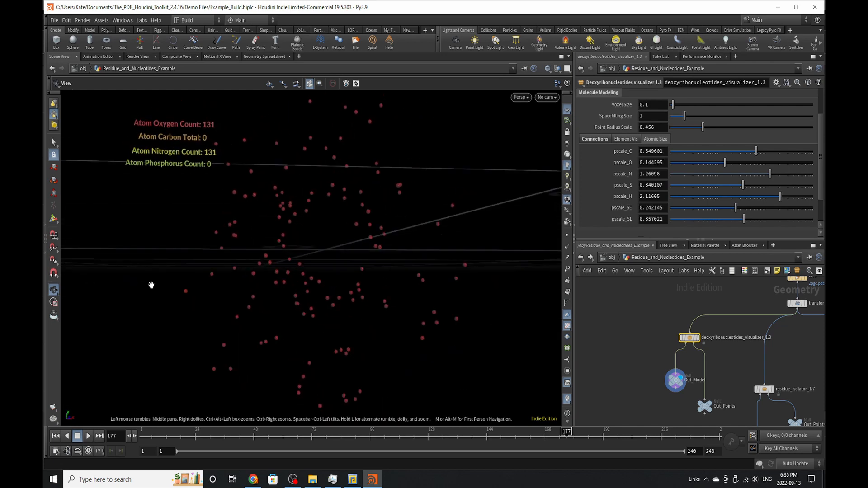
Step: Examine the visualizer's point attributes in the Geometry Spreadsheet sorted by element, and return to the scene view
left_click(280, 56)
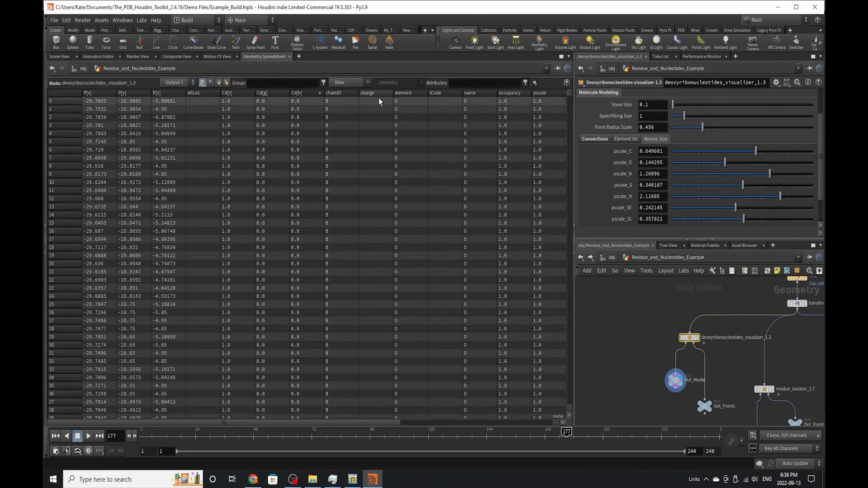
left_click(405, 93)
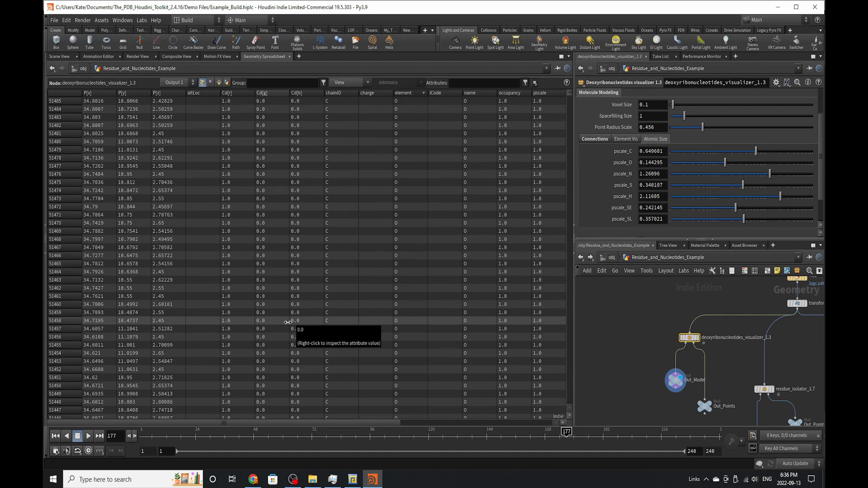
scroll(678, 142, "up", 2)
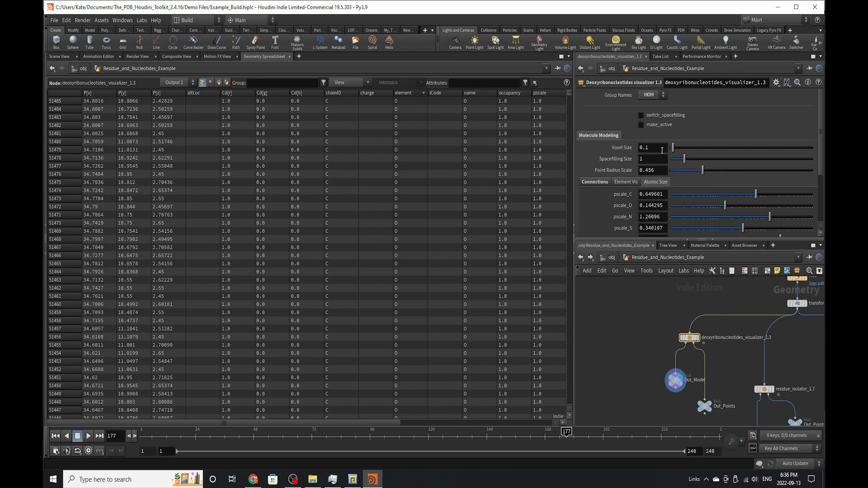
scroll(671, 142, "up", 1)
left_click(66, 58)
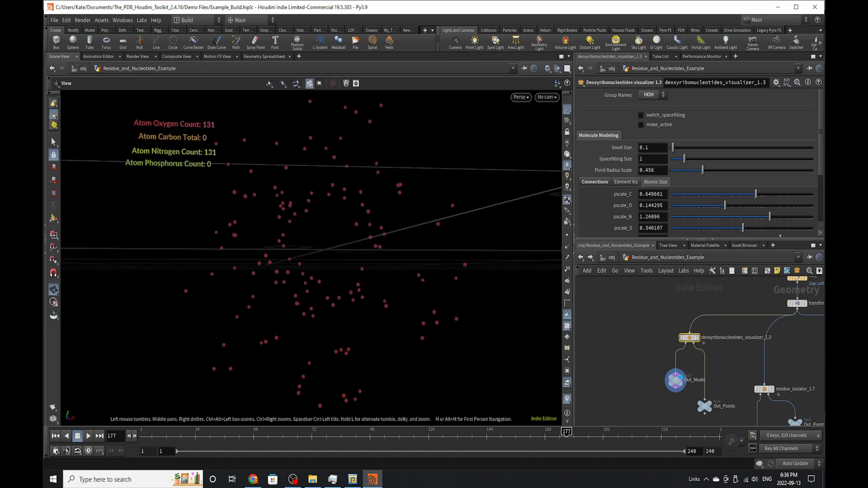
Step: Display and select the residue_isolator_1.7 node, framing its CL residues and count labels in the viewport
scroll(631, 385, "down", 3)
scroll(651, 389, "up", 5)
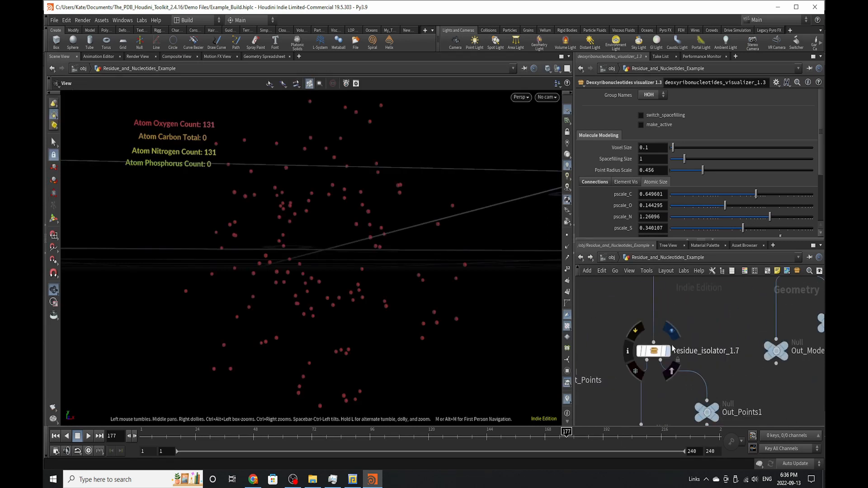
left_click(654, 357)
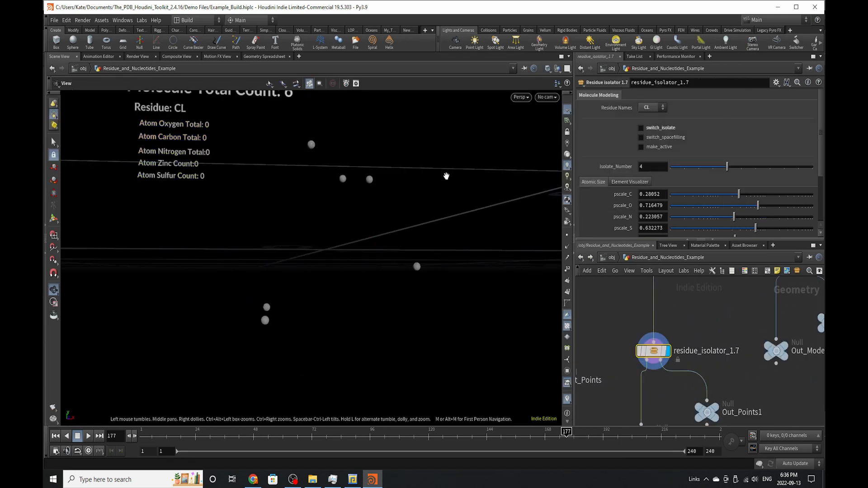
scroll(209, 316, "down", 2)
left_click_drag(210, 316, 212, 289)
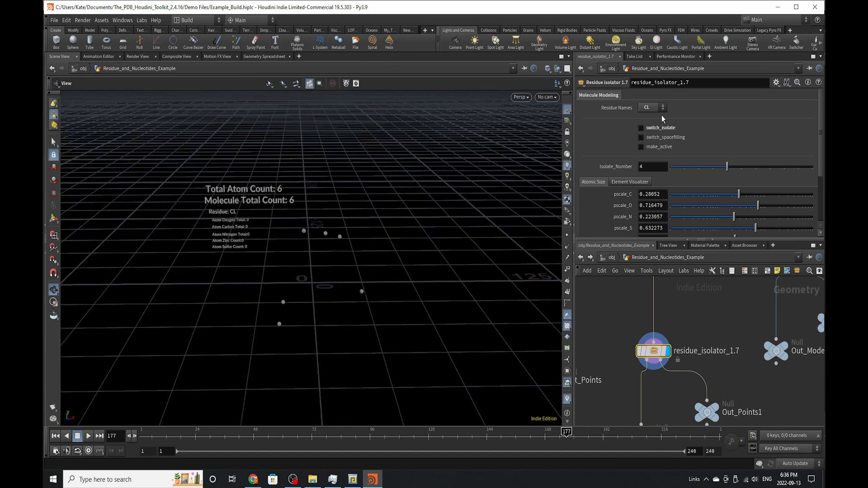
Step: Review the residue isolator's available residue names, atomic size parameters and label toggles, leaving CL selected
left_click(661, 108)
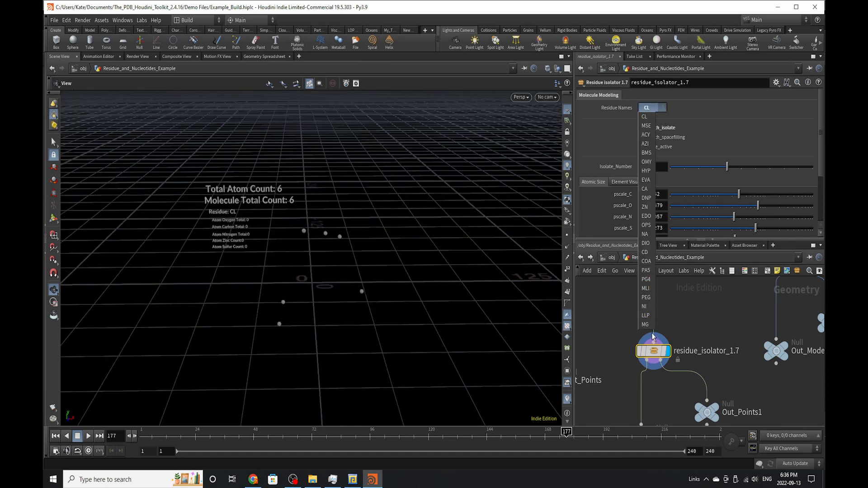
left_click(593, 304)
scroll(699, 164, "down", 1)
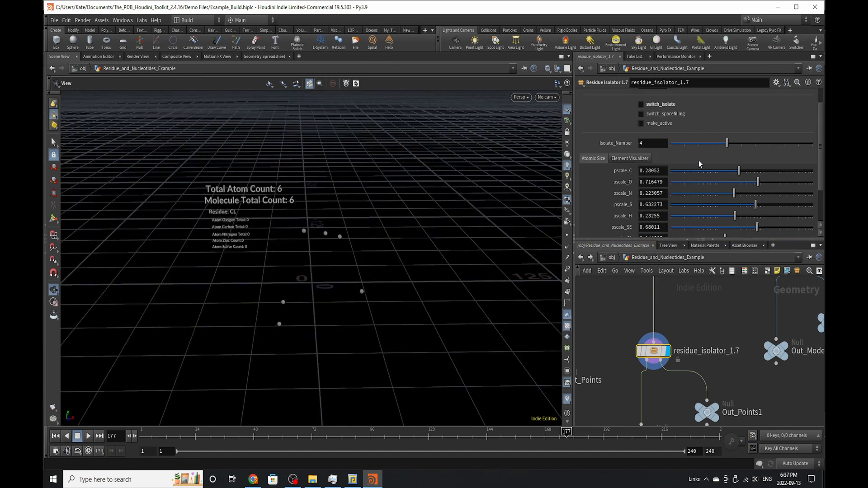
scroll(699, 164, "down", 2)
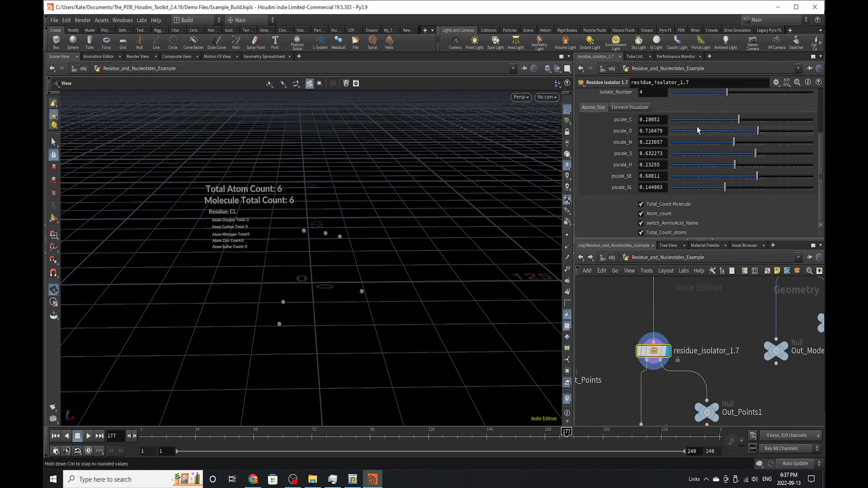
scroll(389, 257, "up", 3)
Step: Turn on switch_isolate, try Isolate_Number 1, set it to 5, and turn the isolation off
left_click_drag(388, 258, 444, 246)
scroll(693, 171, "up", 3)
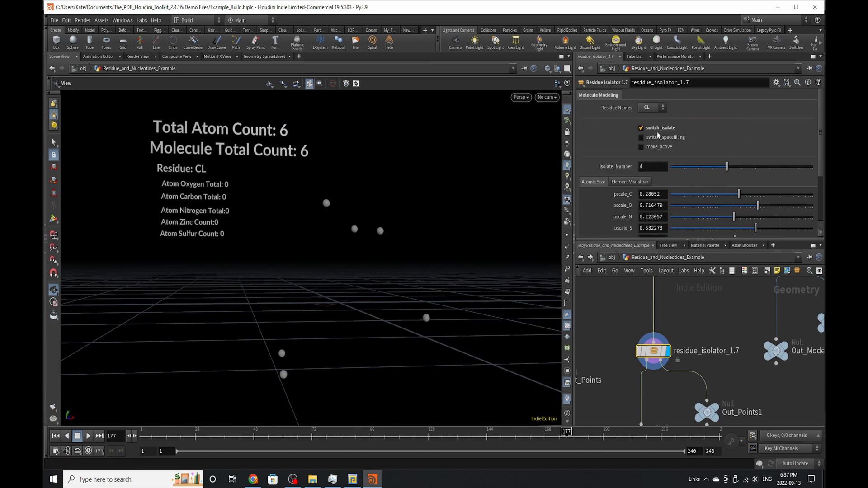
left_click_drag(727, 166, 683, 166)
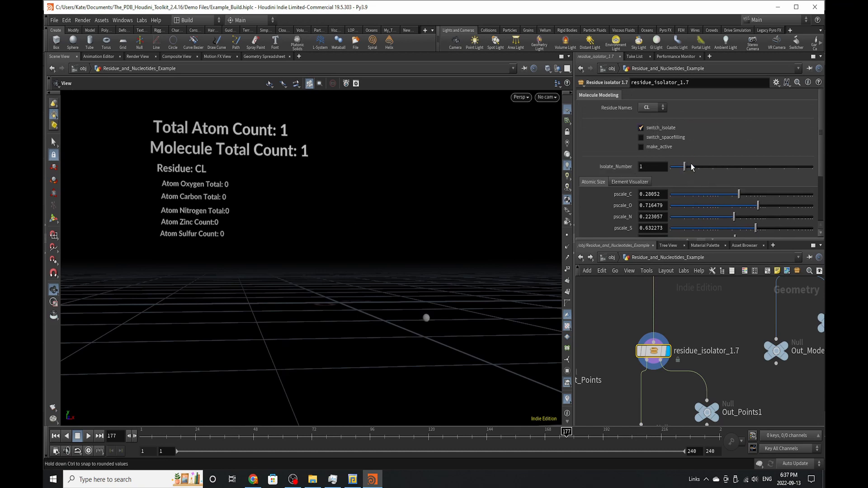
left_click_drag(717, 169, 739, 166)
left_click(641, 128)
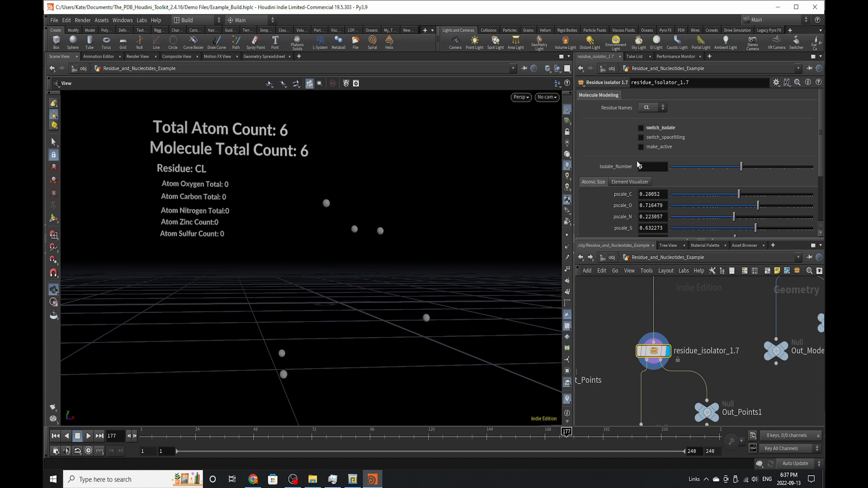
Step: Review the residue isolator's element color settings and toggle Color On off and back on
left_click(631, 182)
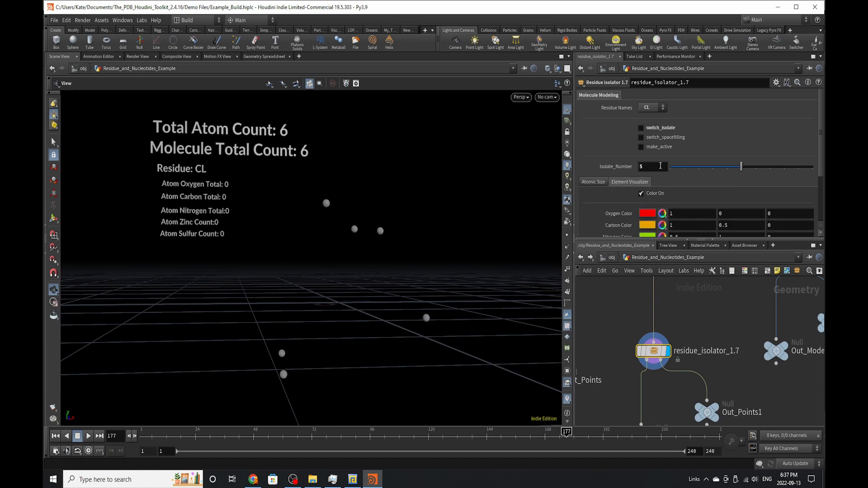
left_click(664, 193)
scroll(669, 149, "down", 3)
left_click(664, 136)
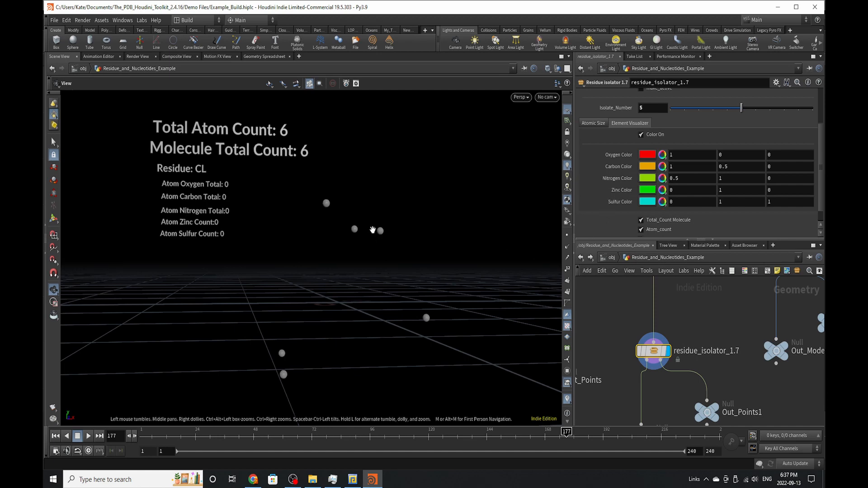
Step: Examine the residue isolator's point attributes in the Geometry Spreadsheet, then inspect the residues in the scene view
left_click(266, 57)
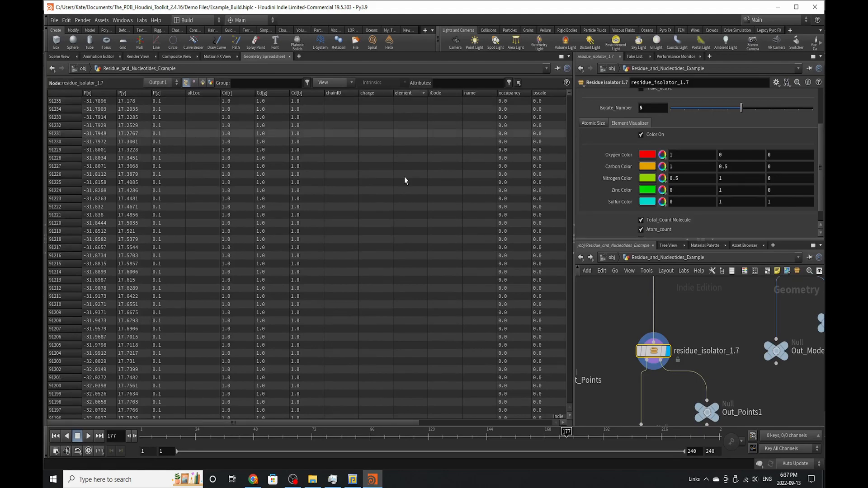
left_click(59, 57)
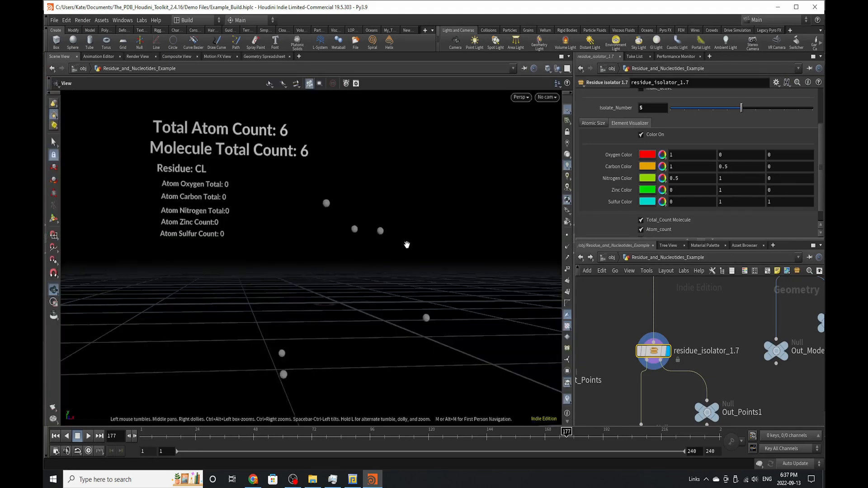
right_click_drag(407, 245, 407, 205)
left_click_drag(407, 205, 387, 245)
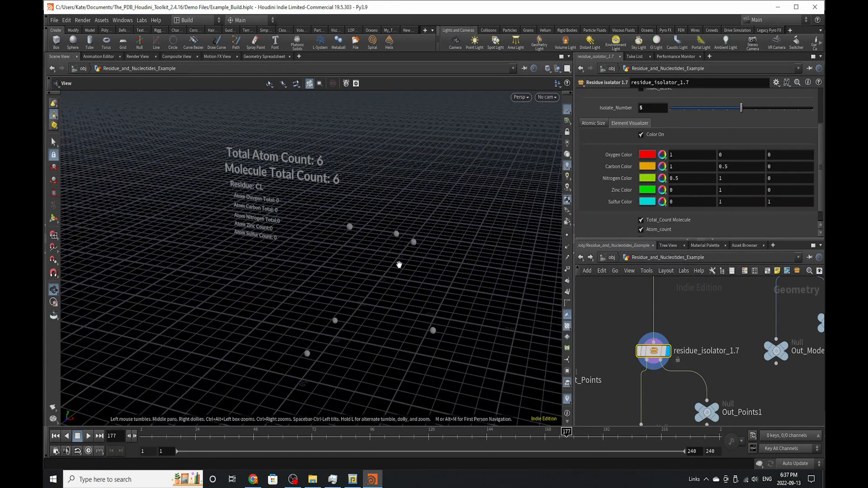
Step: Toggle the residue isolator's Atom_count and Total_Count Molecule labels off and back on
key("h")
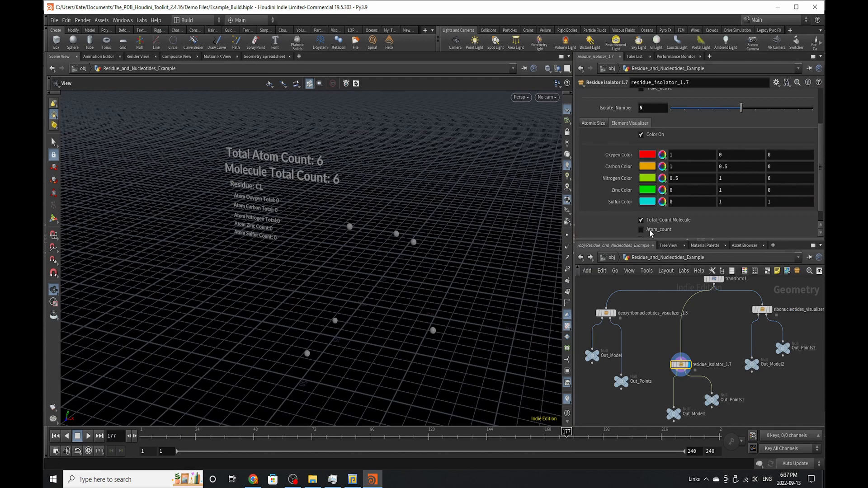
left_click(653, 220)
left_click(651, 230)
left_click(656, 220)
Step: Display and select the ribonucleotides_visualizer_1.8 node and frame its MSE molecules in the viewport
scroll(728, 384, "down", 2)
scroll(755, 357, "up", 5)
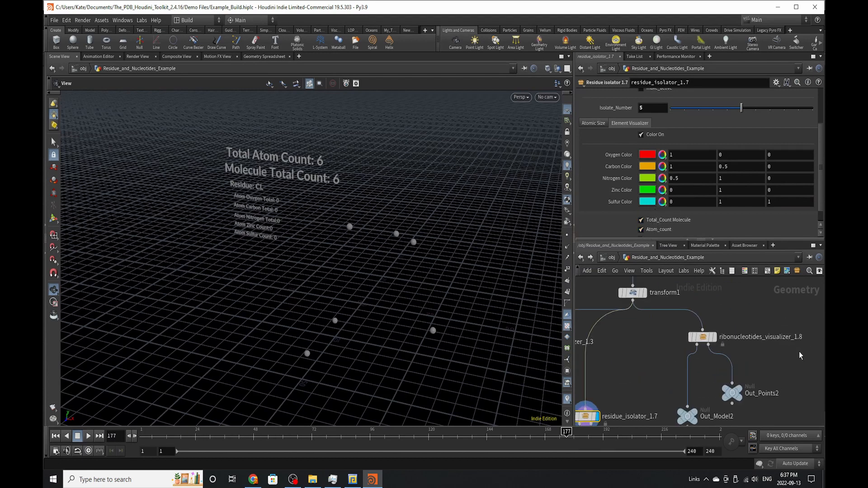
left_click(713, 338)
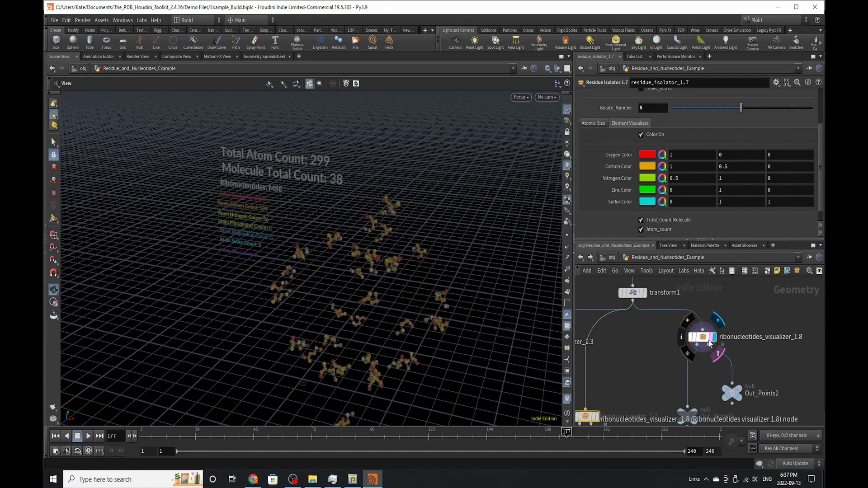
left_click(703, 337)
left_click_drag(374, 285, 401, 262)
right_click_drag(401, 262, 412, 268)
Step: Review the ribonucleotides visualizer's available group names, keeping MSE, and view all its molecules
left_click(647, 96)
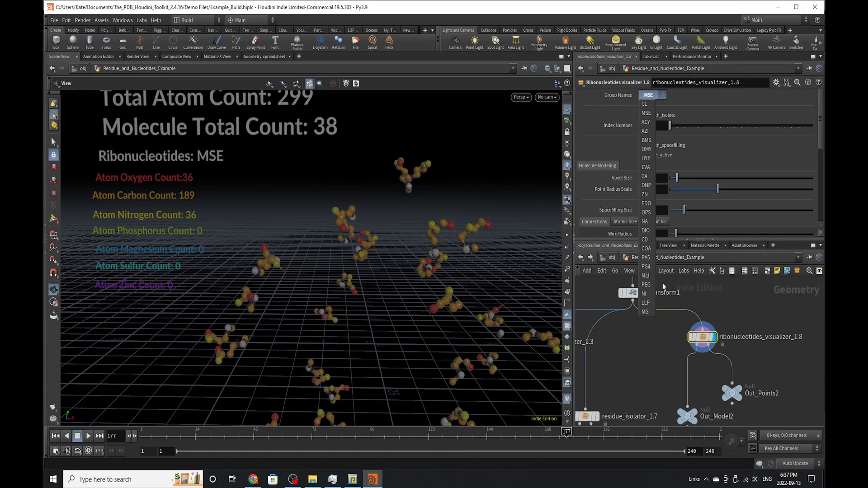
left_click(794, 319)
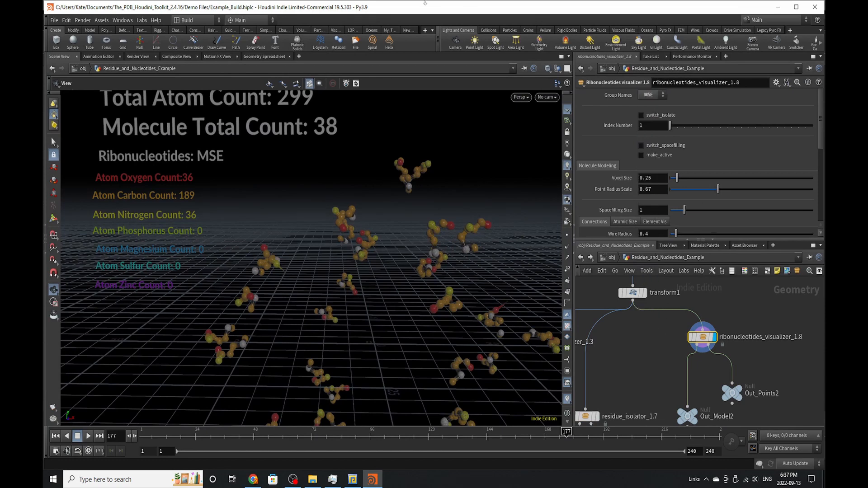
scroll(357, 190, "down", 3)
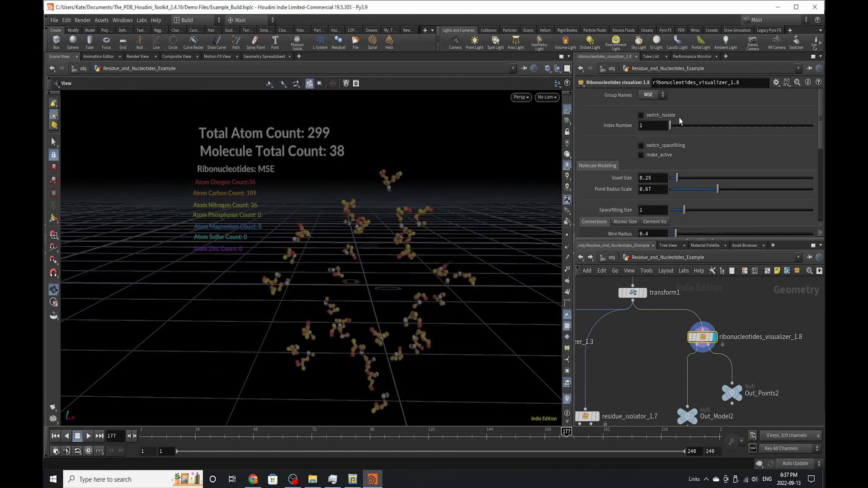
Step: Turn on switch_isolate for the MSE group, set the Index Number to 18, and frame the isolated molecule
scroll(689, 175, "down", 2)
scroll(689, 175, "up", 2)
mouse_move(680, 126)
left_mouse_down()
mouse_move(697, 129)
mouse_move(673, 130)
left_mouse_up()
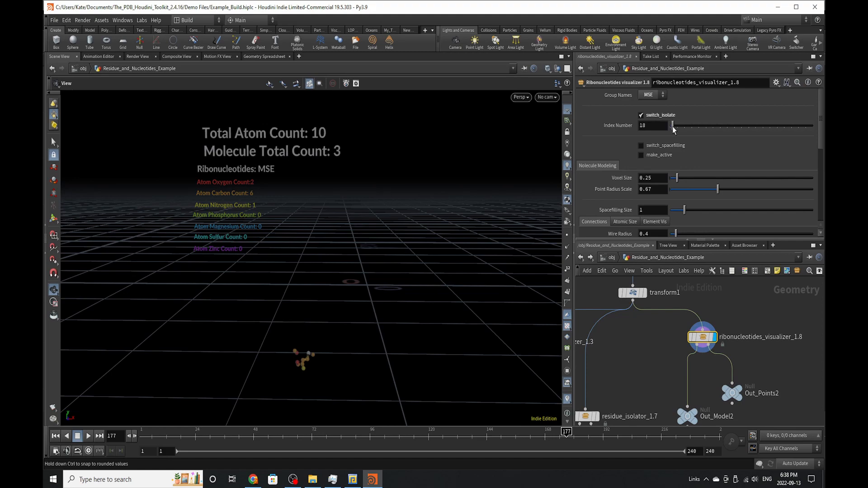
left_click_drag(340, 238, 312, 215)
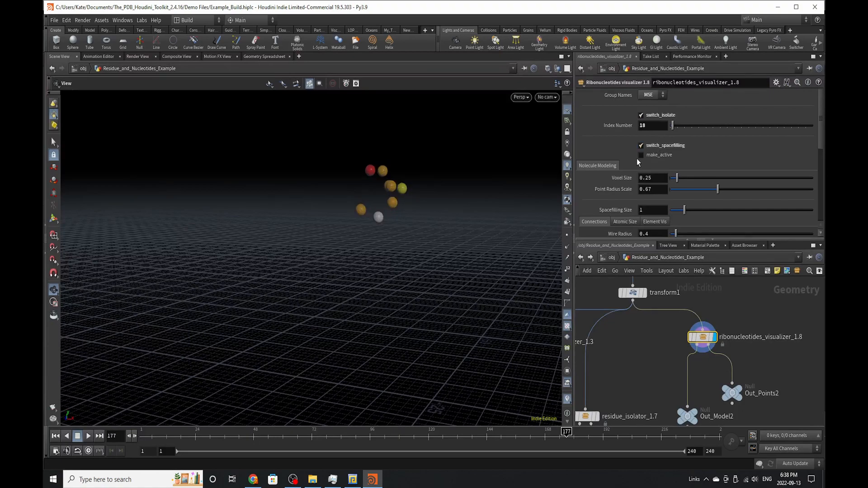
scroll(505, 155, "up", 5)
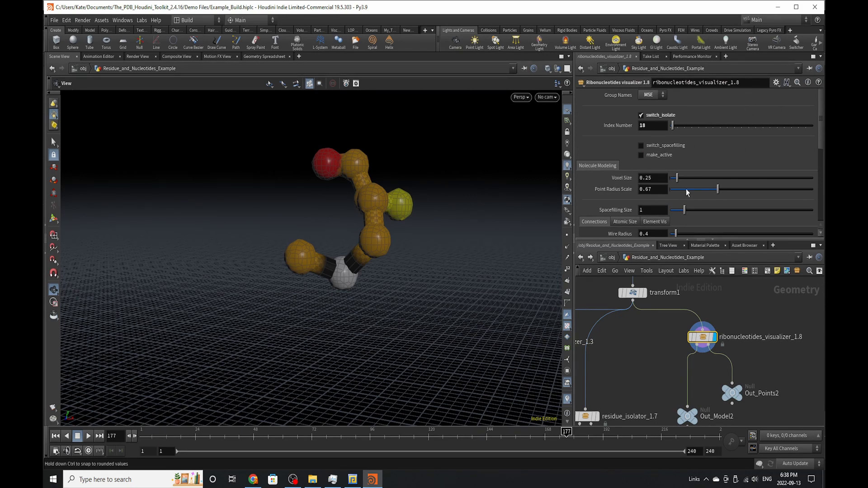
Step: Set the Point Radius Scale of the isolated molecule to 0.6
left_click(735, 186)
left_click(713, 189)
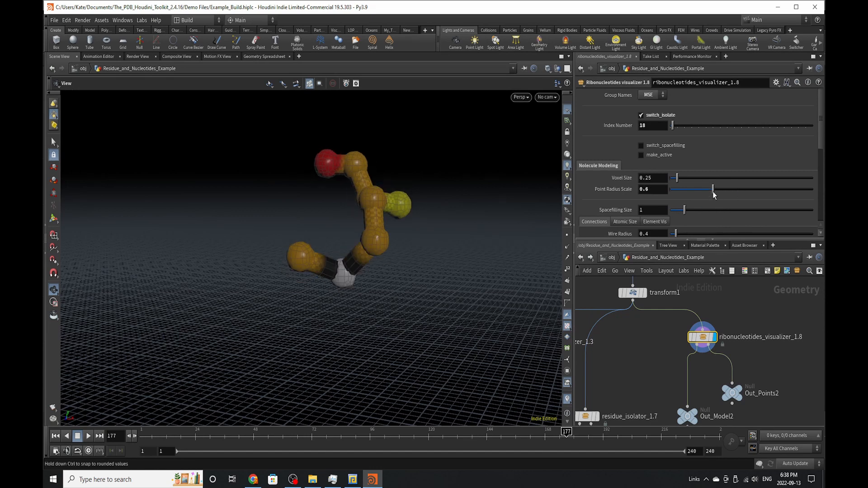
scroll(691, 170, "down", 3)
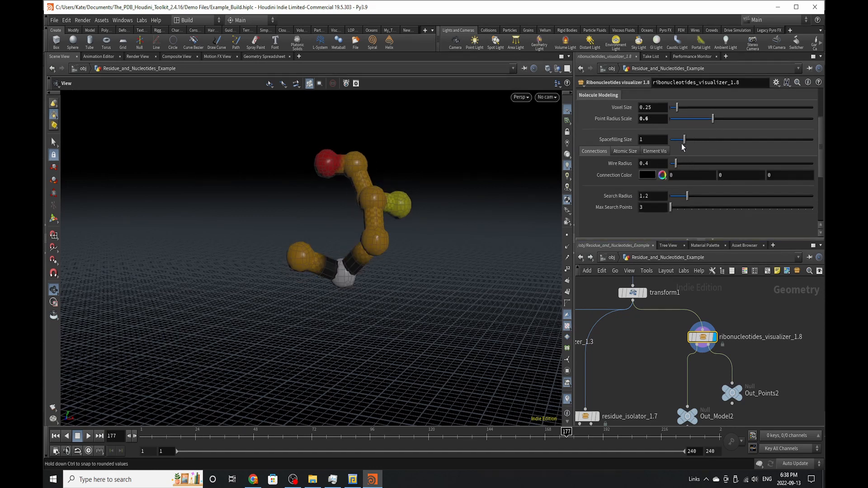
Step: Turn on switch_spacefilling, set the Spacefilling Size to 1.34, and turn the spacefilling display off again
scroll(712, 156, "up", 3)
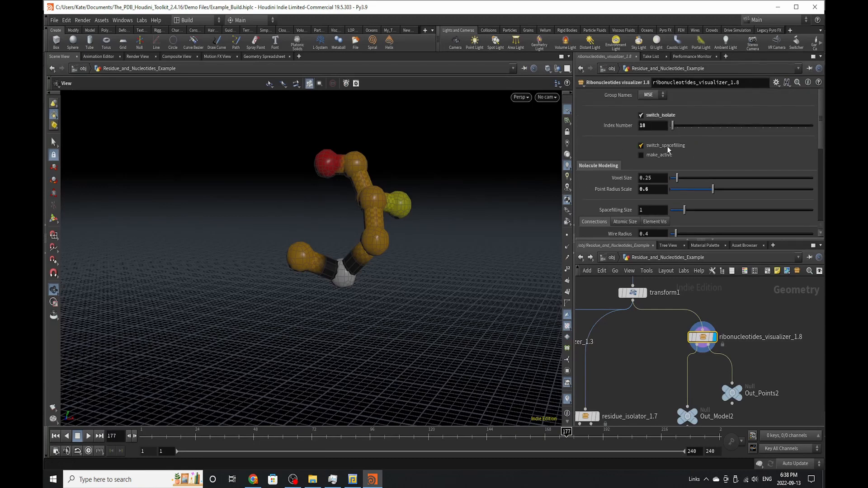
mouse_move(694, 211)
left_mouse_down()
mouse_move(734, 209)
mouse_move(688, 210)
left_mouse_up()
left_click(663, 145)
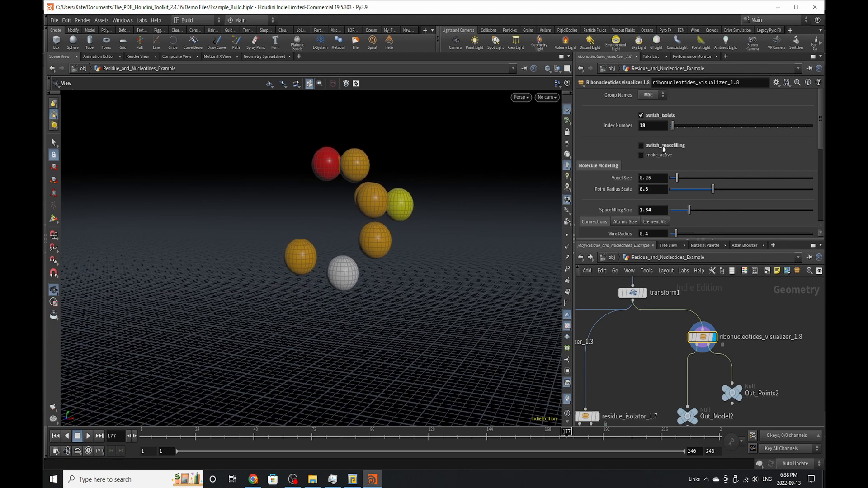
Step: Set the connections' Wire Radius to 0.3 and inspect the thinner bonds on the molecule
scroll(662, 181, "down", 5)
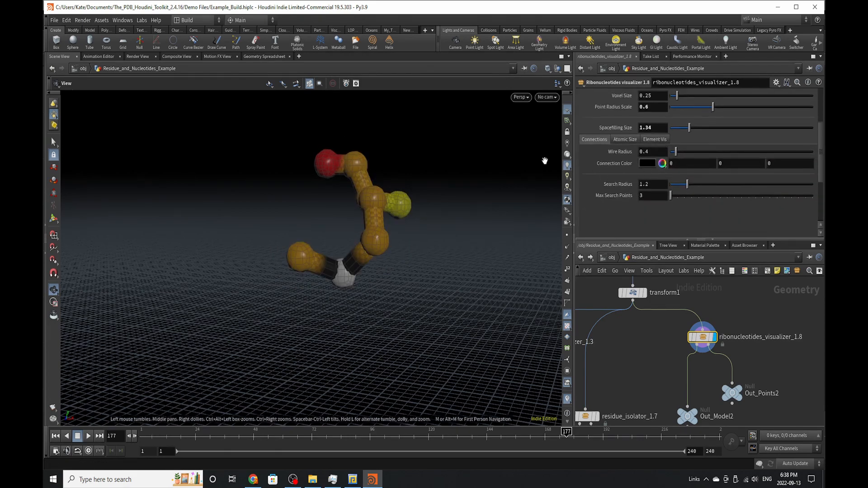
type("3")
key("Return")
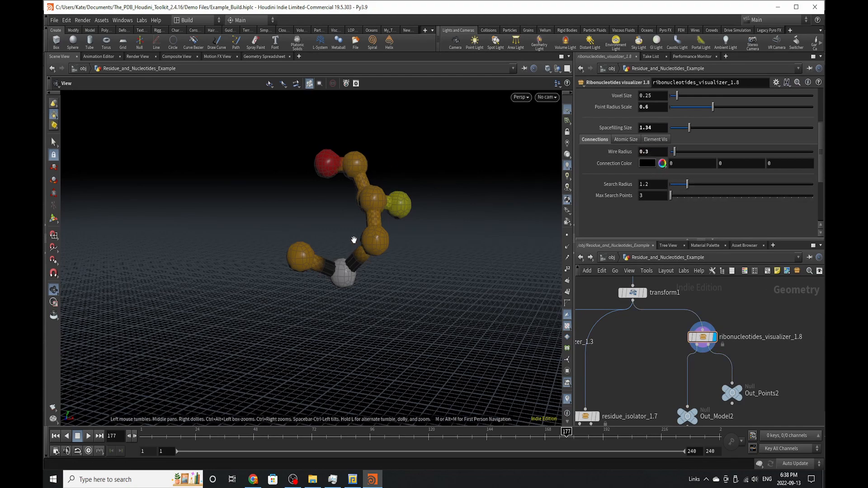
left_click_drag(354, 240, 368, 274)
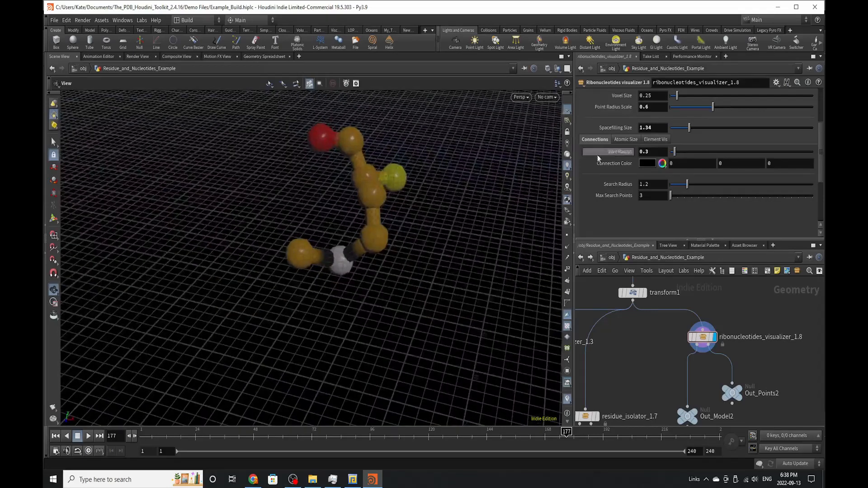
Step: Review the atomic size parameters and toggle Color On in the element visualization settings, leaving it on
left_click(625, 139)
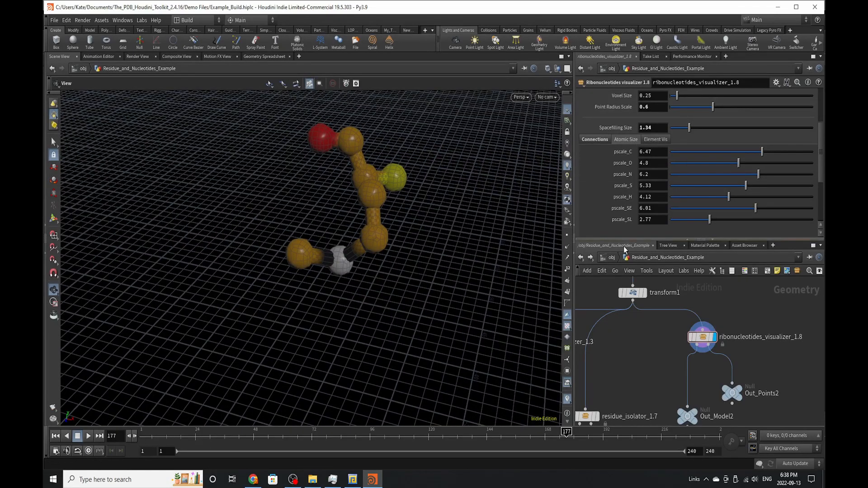
left_click(670, 137)
left_click(653, 153)
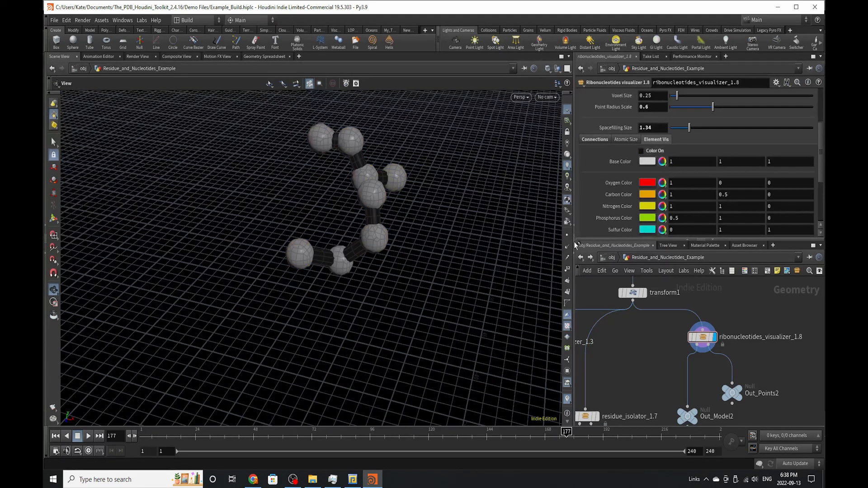
left_click(657, 153)
left_click(657, 152)
left_click(658, 153)
Step: Examine the isolated MSE molecule together with its atom and molecule count labels in the viewport
left_click_drag(406, 212, 436, 211)
scroll(421, 215, "down", 5)
scroll(283, 217, "down", 5)
left_click_drag(283, 217, 306, 259)
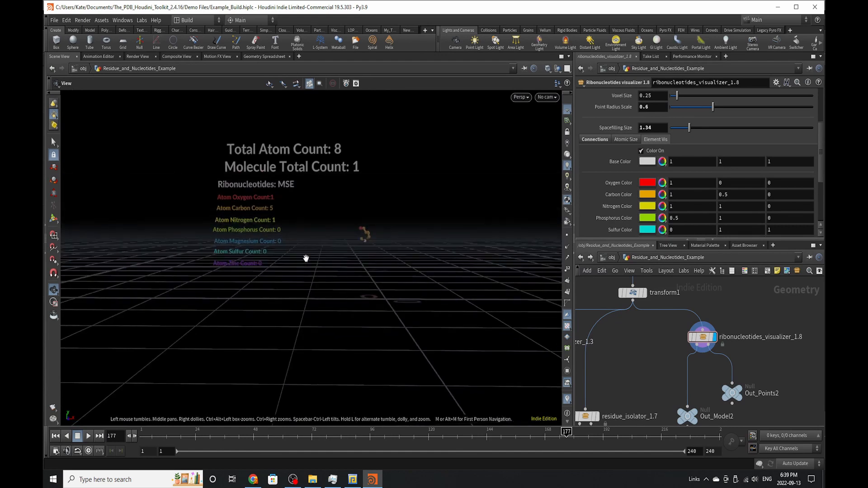